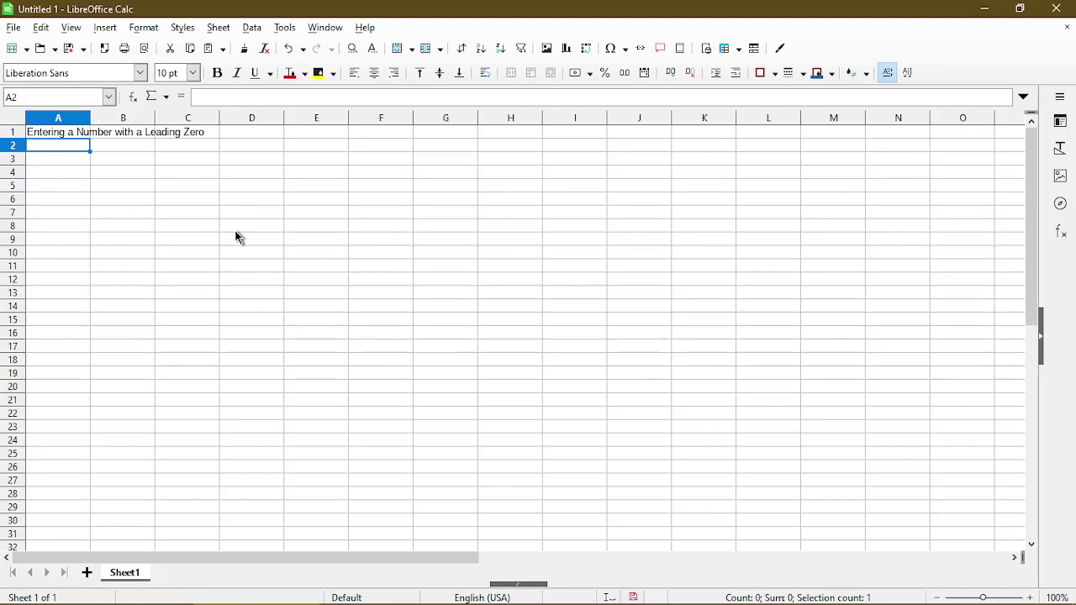
# Step: Enter 012345 in B8 and see Calc store it as 12345 without the zero
pyautogui.click(140, 231)
pyautogui.write('01')
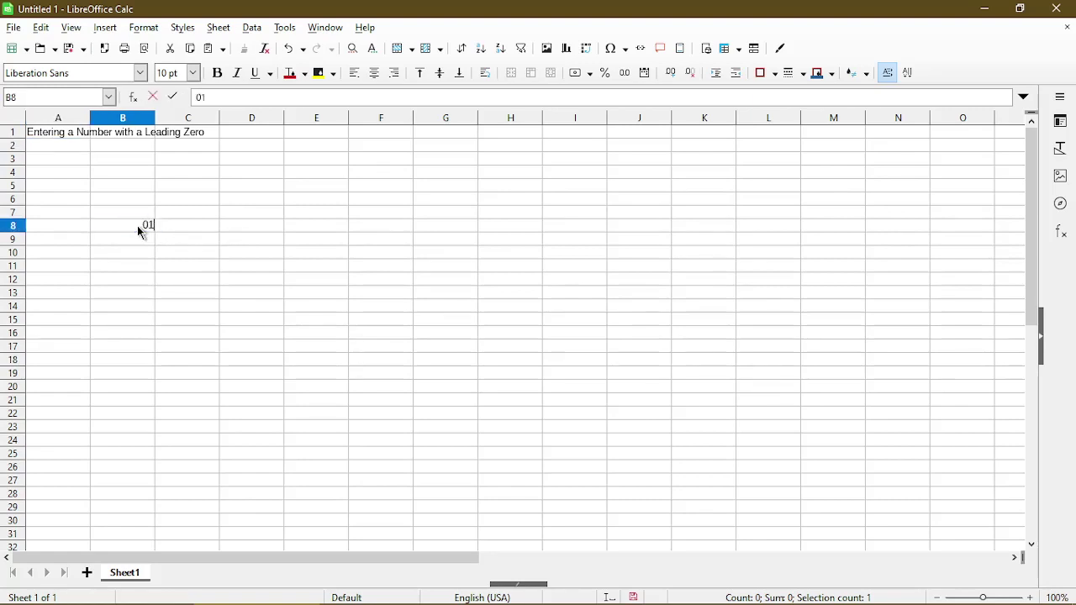
pyautogui.write('2345')
pyautogui.press('Return')
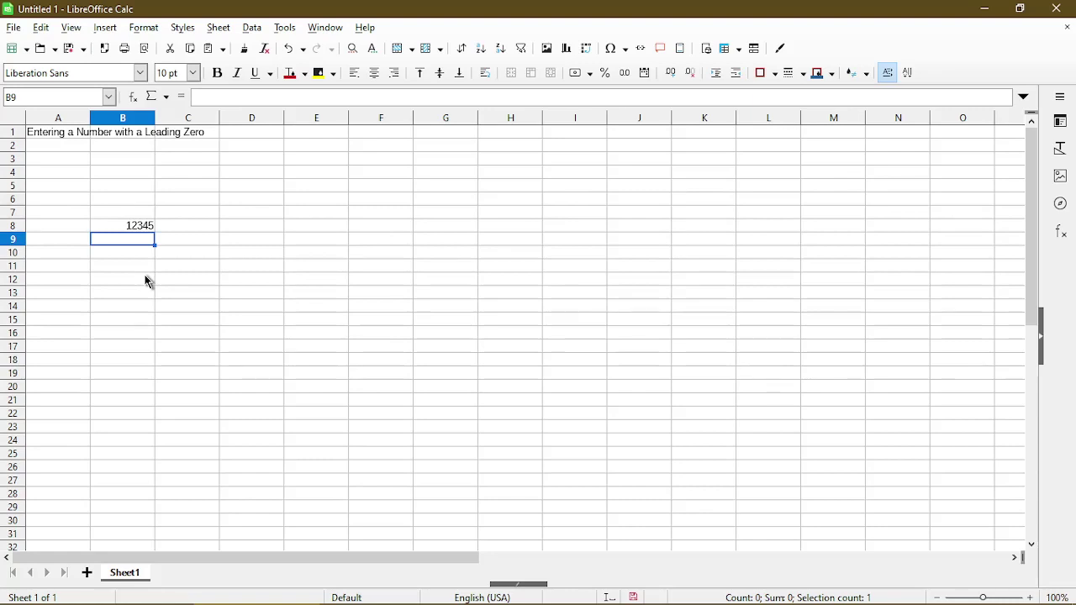
# Step: Enter '012345 in B9 so it stays text with the leading zero, and compare with B8
pyautogui.write("'")
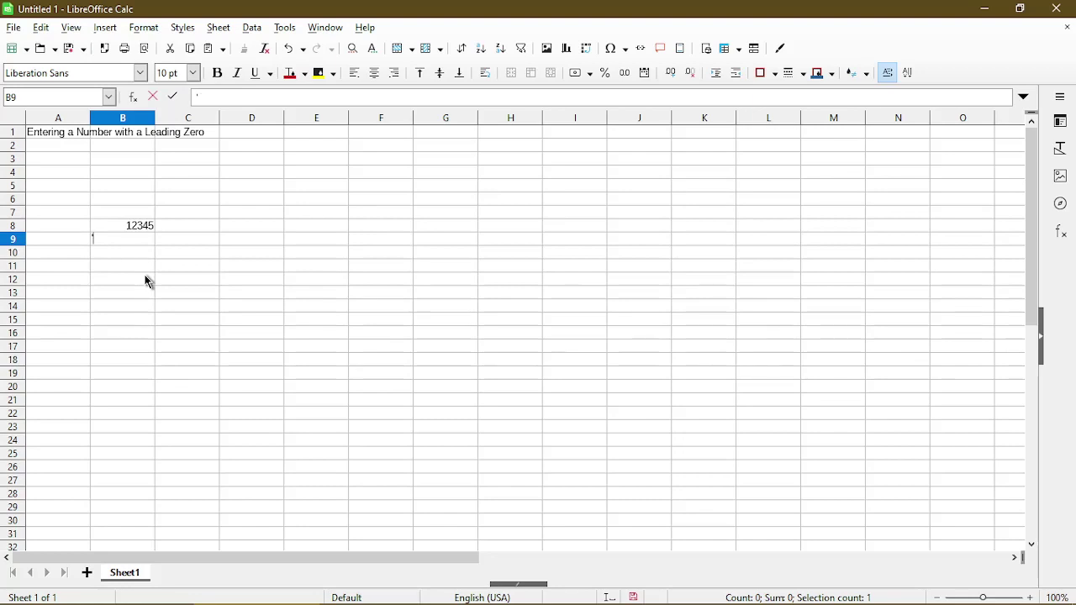
pyautogui.write('012345')
pyautogui.press('Return')
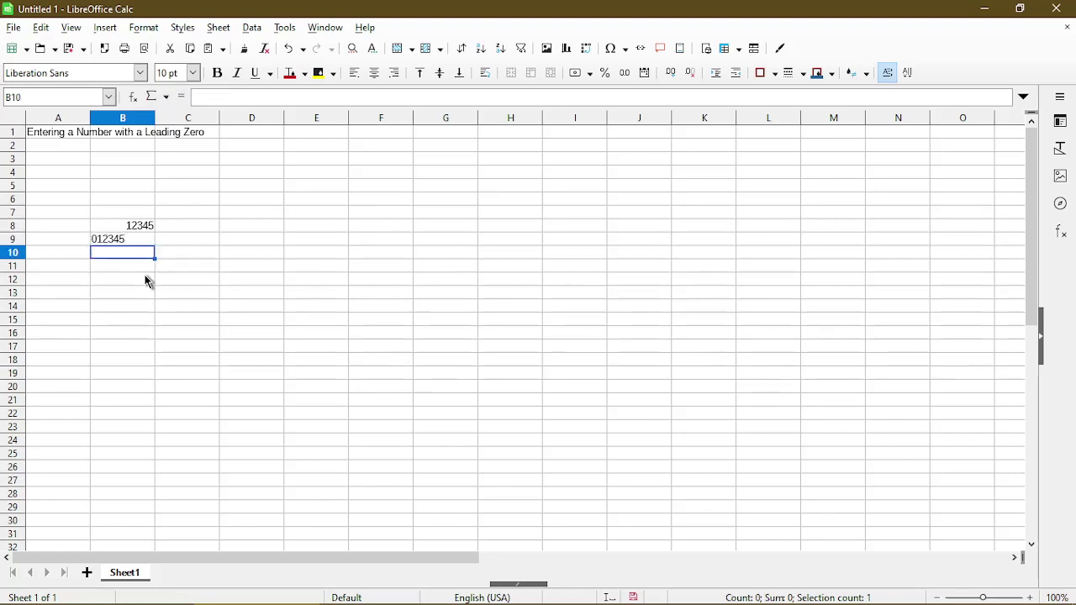
pyautogui.press('Up')
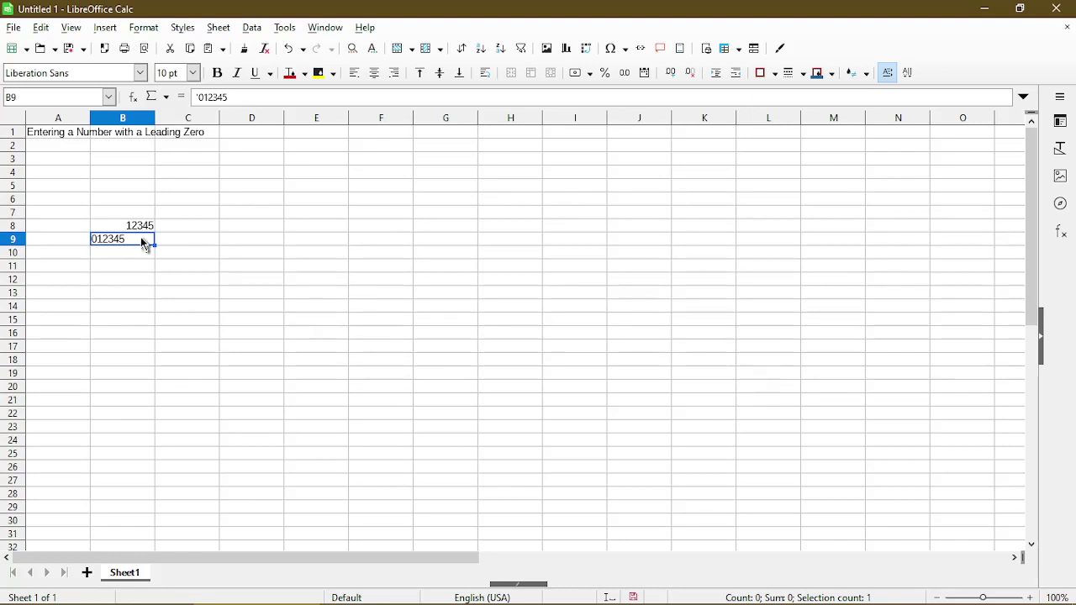
pyautogui.click(146, 225)
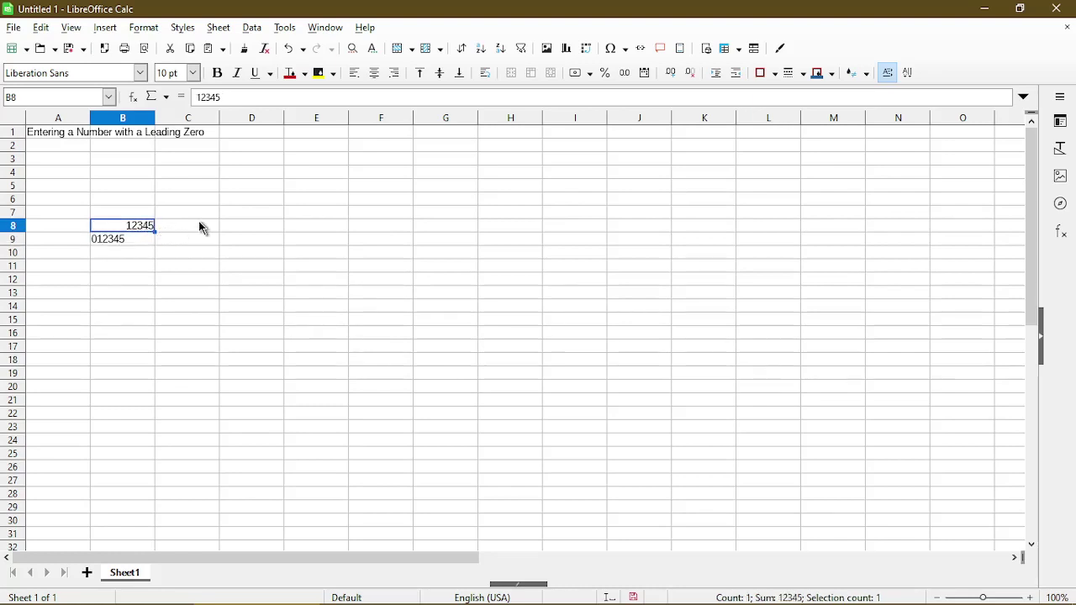
# Step: Enter Cat in B11 and Dog in B12, then reselect B9
pyautogui.click(132, 267)
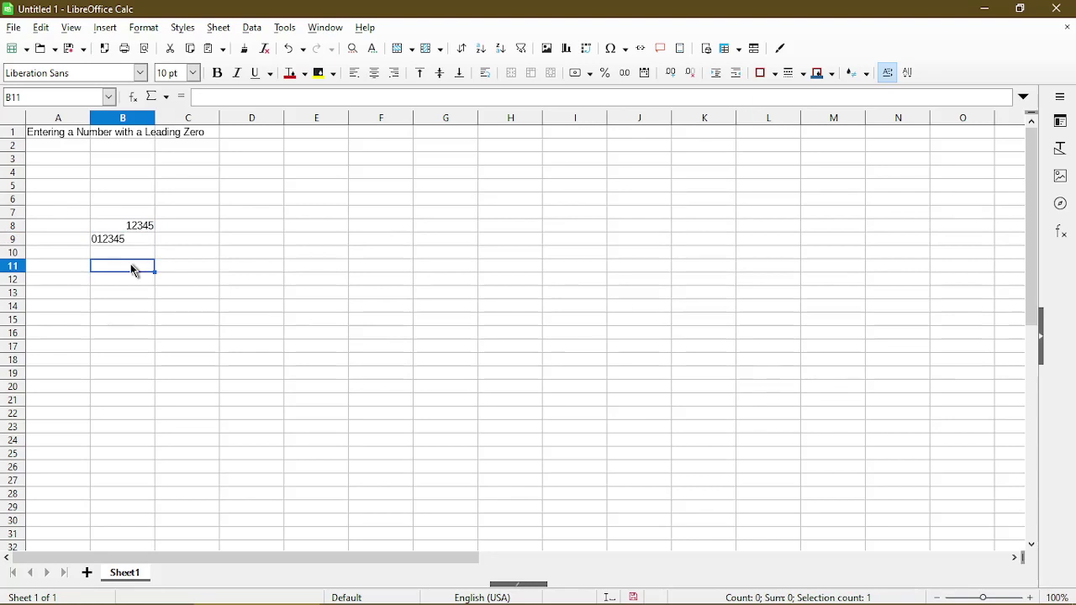
pyautogui.write('Cat')
pyautogui.press('Return')
pyautogui.write('Dog')
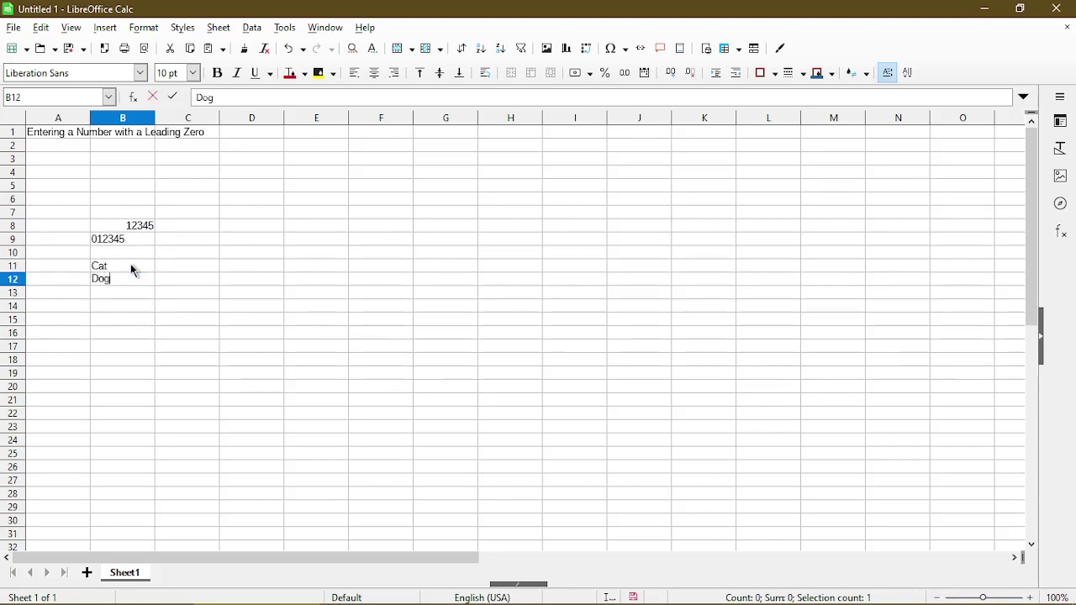
pyautogui.press('Return')
pyautogui.click(122, 246)
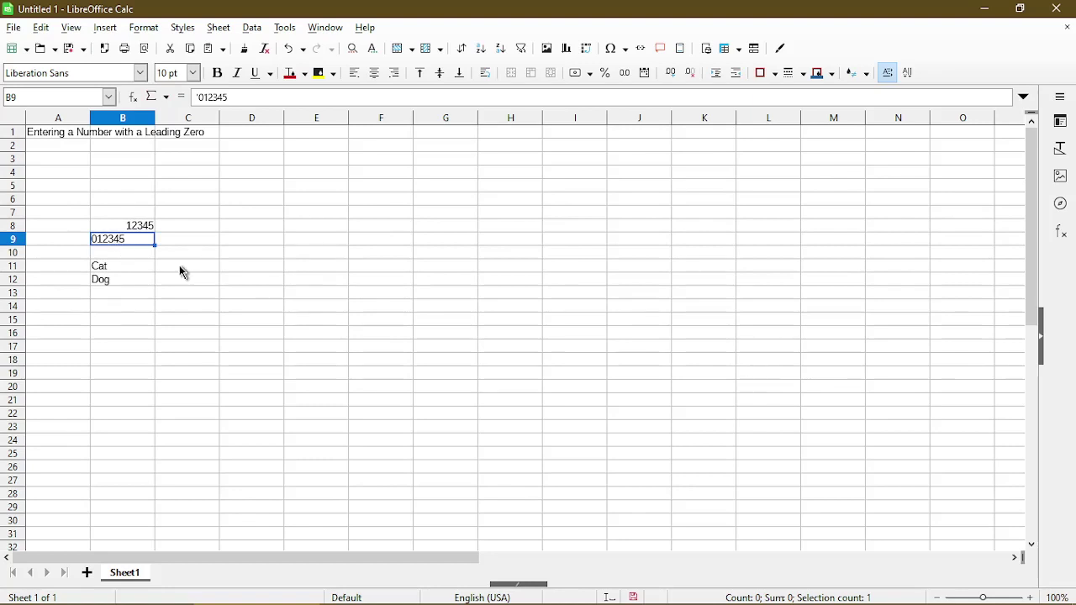
# Step: Enter the formula =B9+5 in D9, giving 12350
pyautogui.click(232, 242)
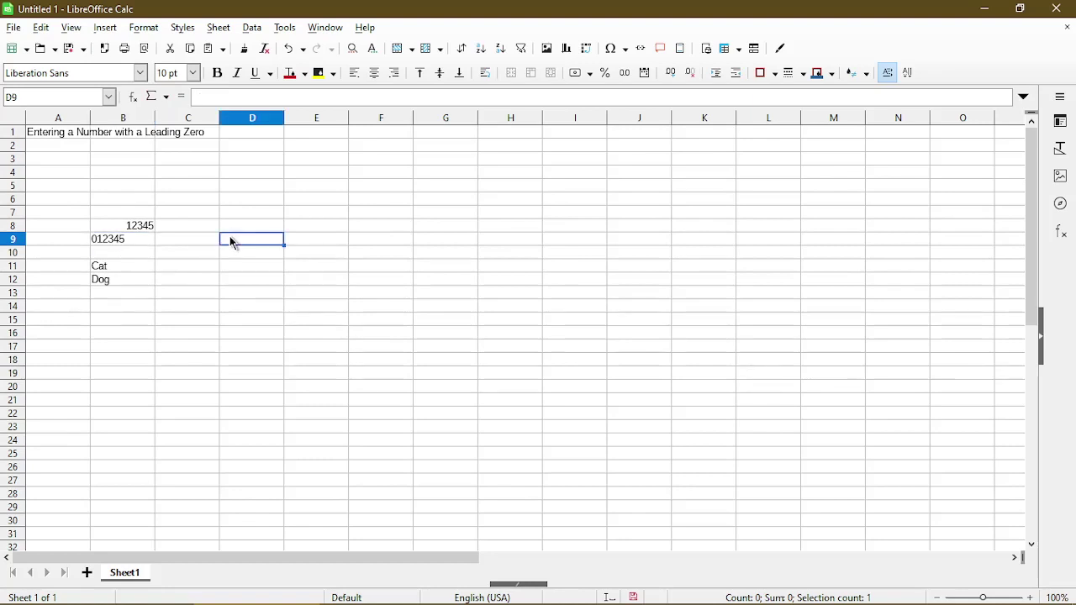
pyautogui.write('=')
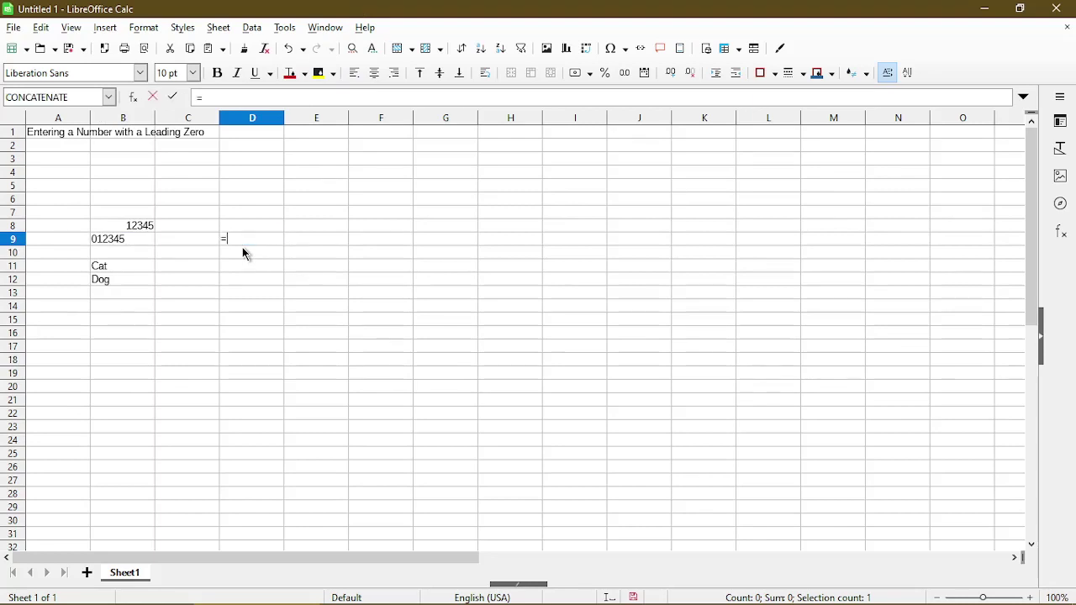
pyautogui.click(146, 246)
pyautogui.write('+5')
pyautogui.press('Return')
# Step: Enter the formula =B8+5 in D8, also giving 12350
pyautogui.click(254, 226)
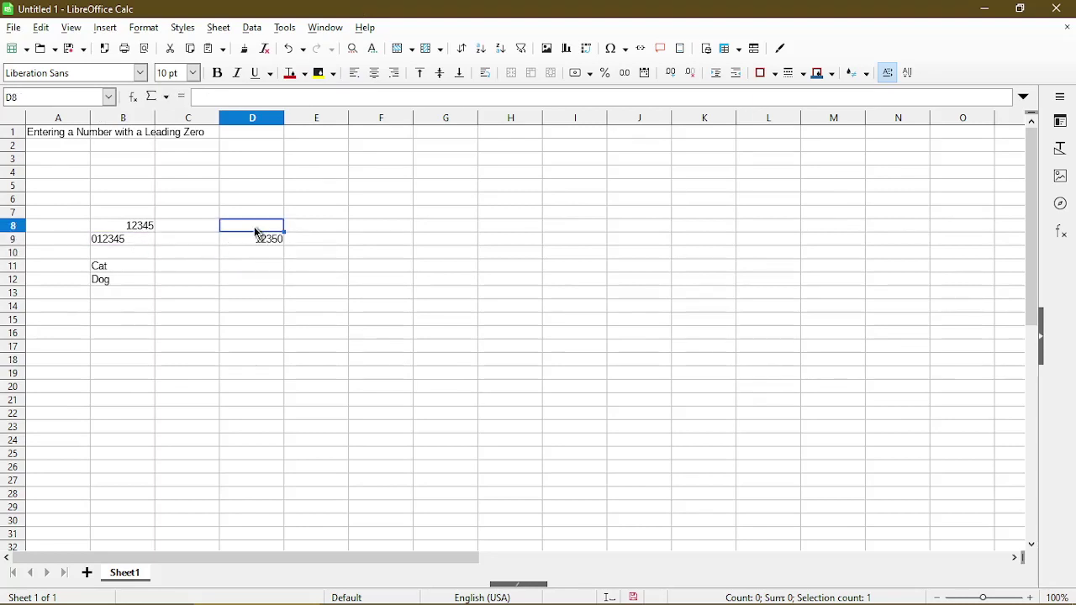
pyautogui.write('=')
pyautogui.click(147, 227)
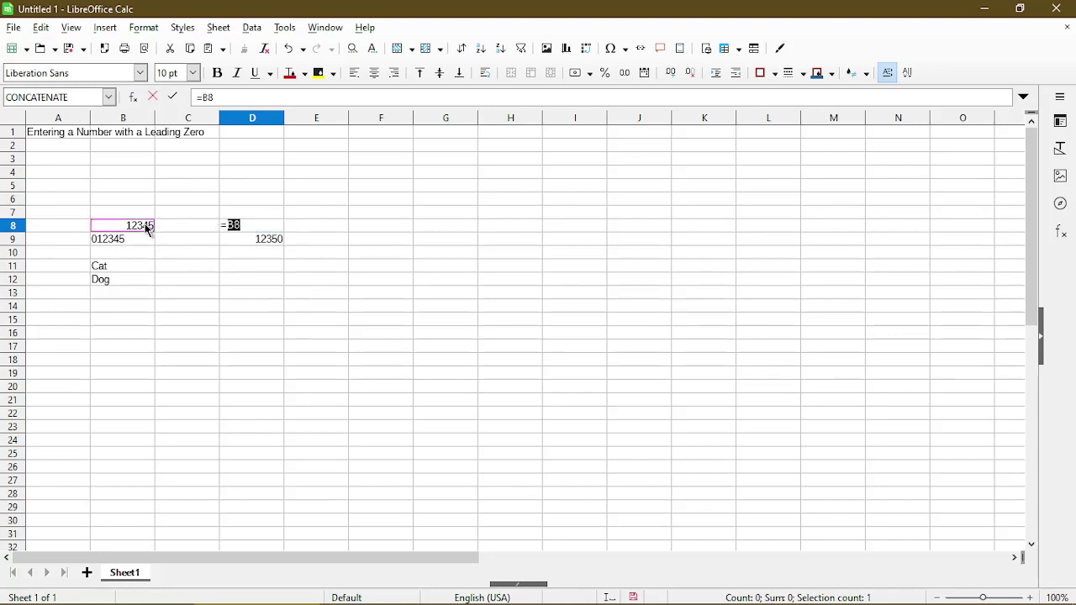
pyautogui.write('+5')
pyautogui.press('Return')
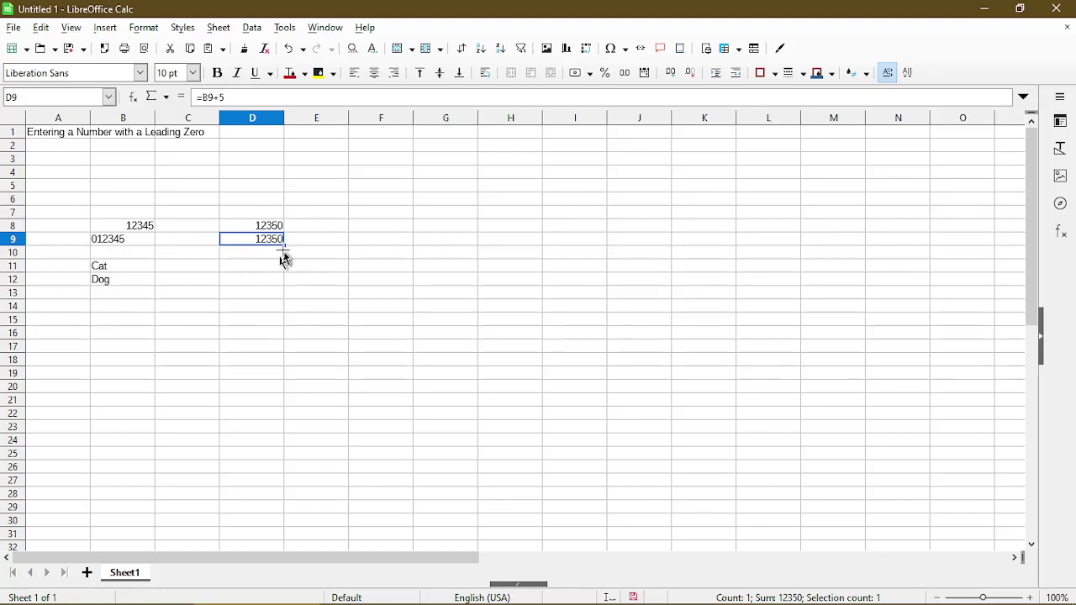
# Step: Enter the header text ZIP into cell F1
pyautogui.click(377, 137)
pyautogui.write('ZI')
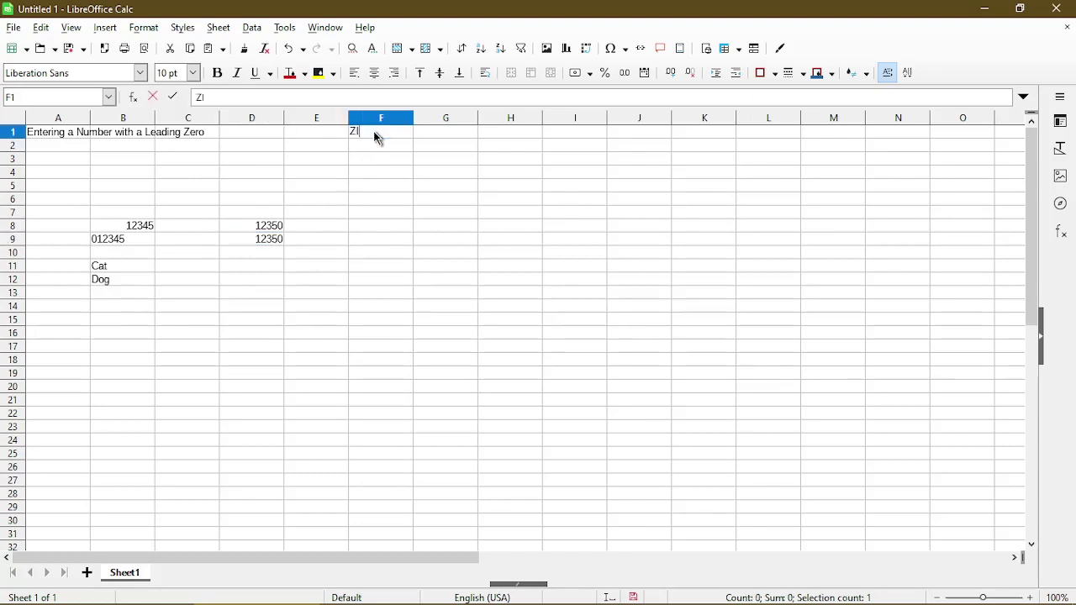
pyautogui.write('P')
pyautogui.press('Return')
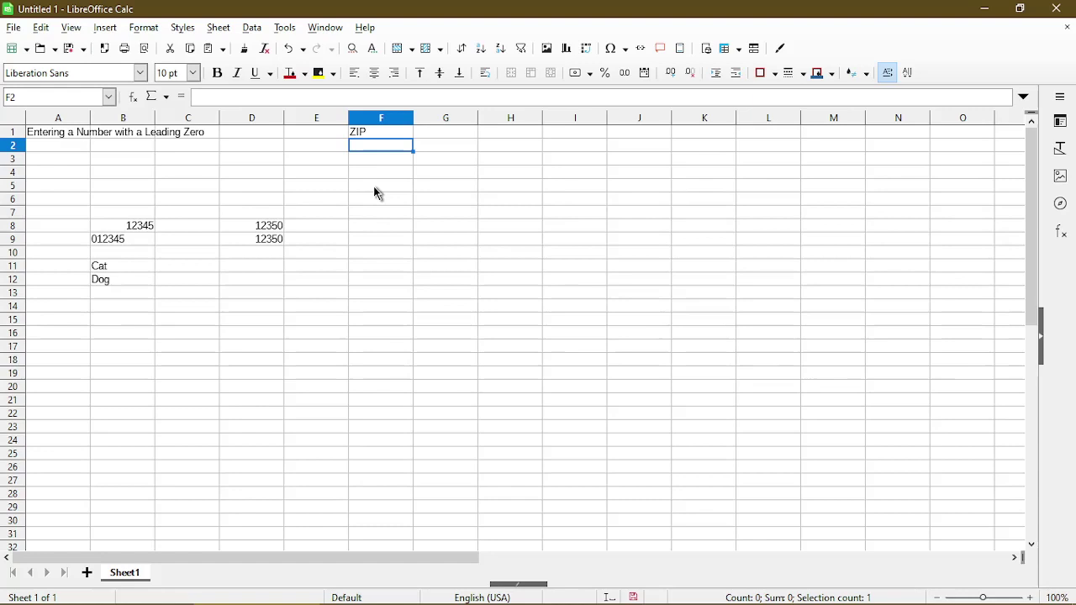
# Step: Apply the Text number category to all of column F through Format Cells
pyautogui.click(376, 122)
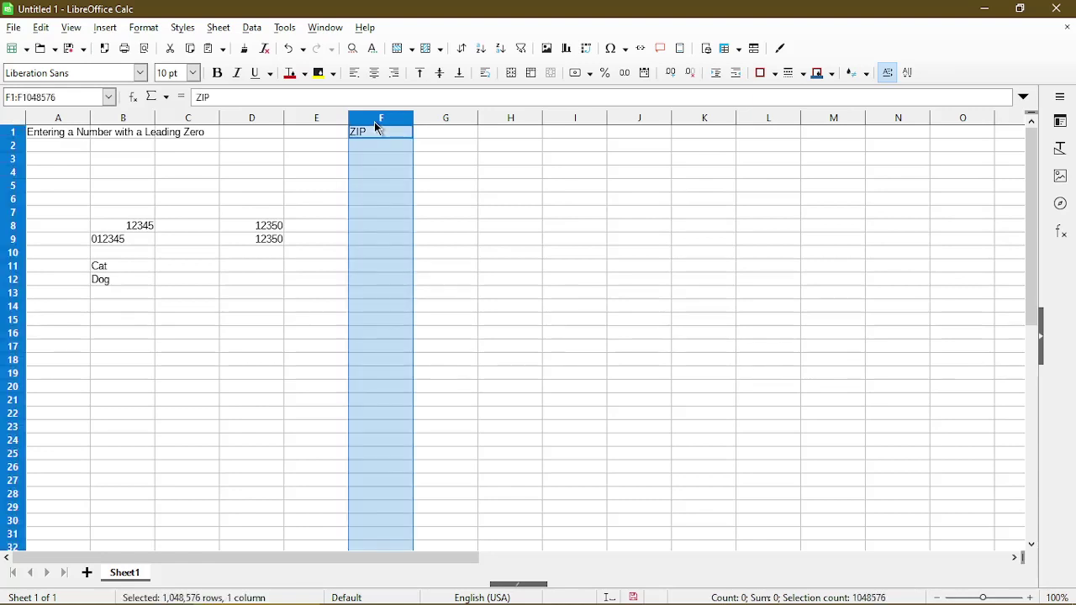
pyautogui.rightClick(374, 219)
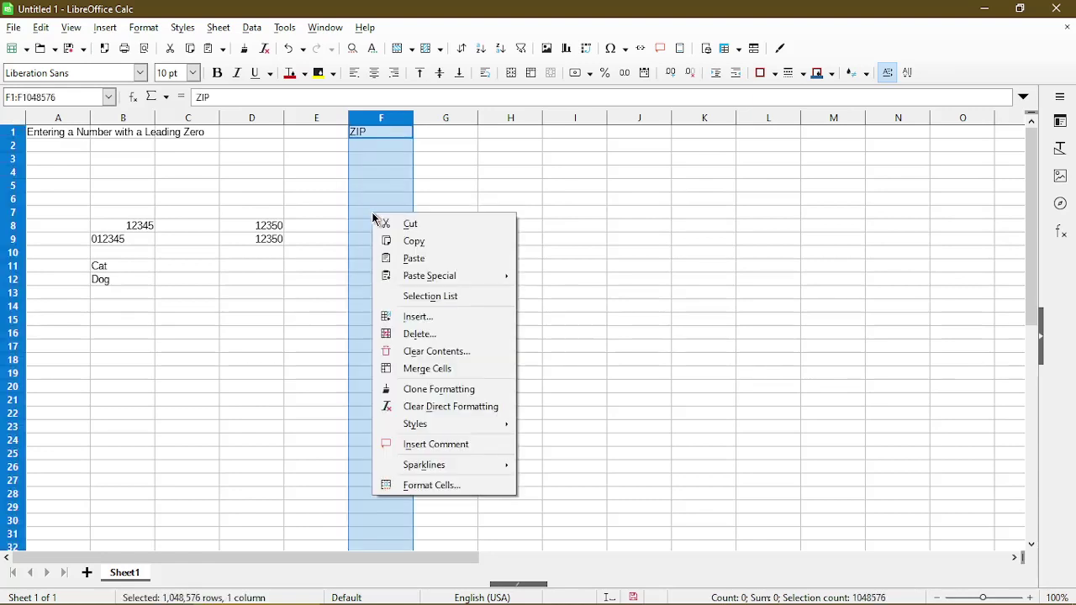
pyautogui.click(417, 486)
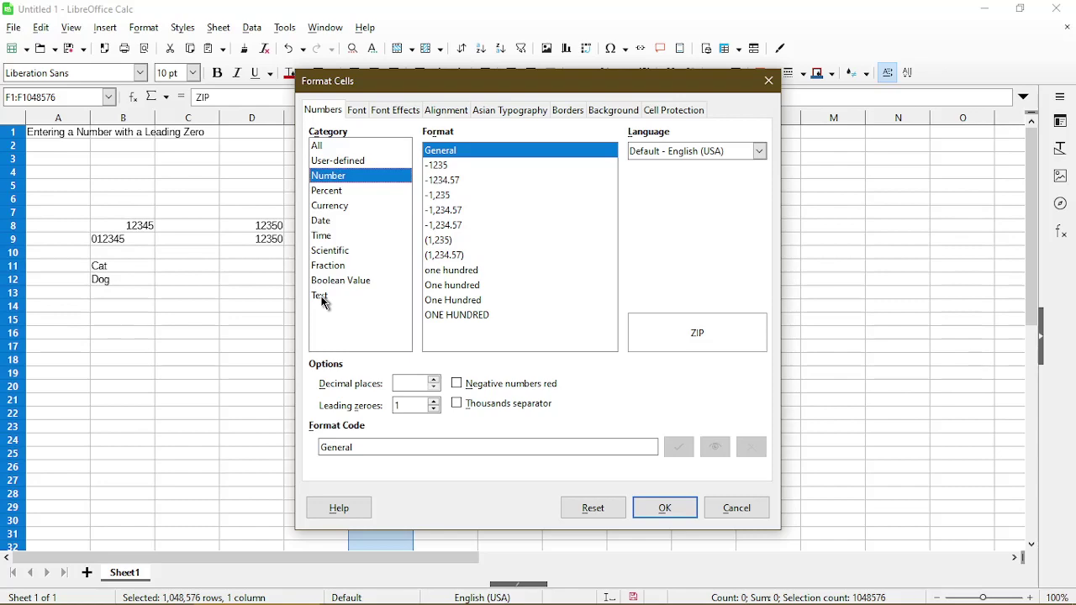
pyautogui.click(322, 301)
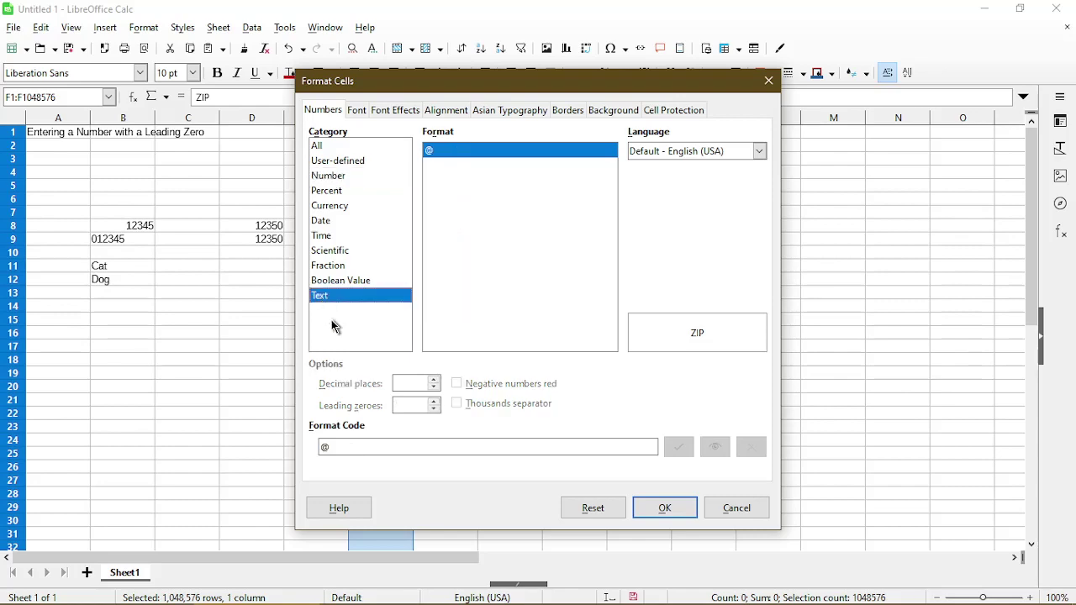
pyautogui.click(672, 513)
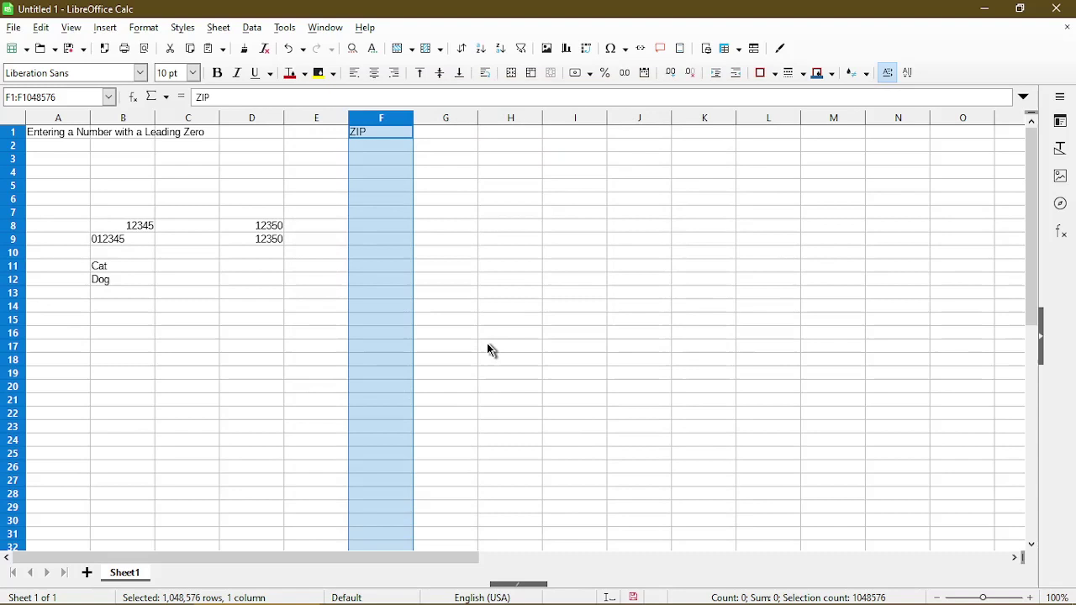
# Step: Enter ZIP codes 06118 in F8 and 05123 in F9, keeping their leading zeros
pyautogui.click(374, 229)
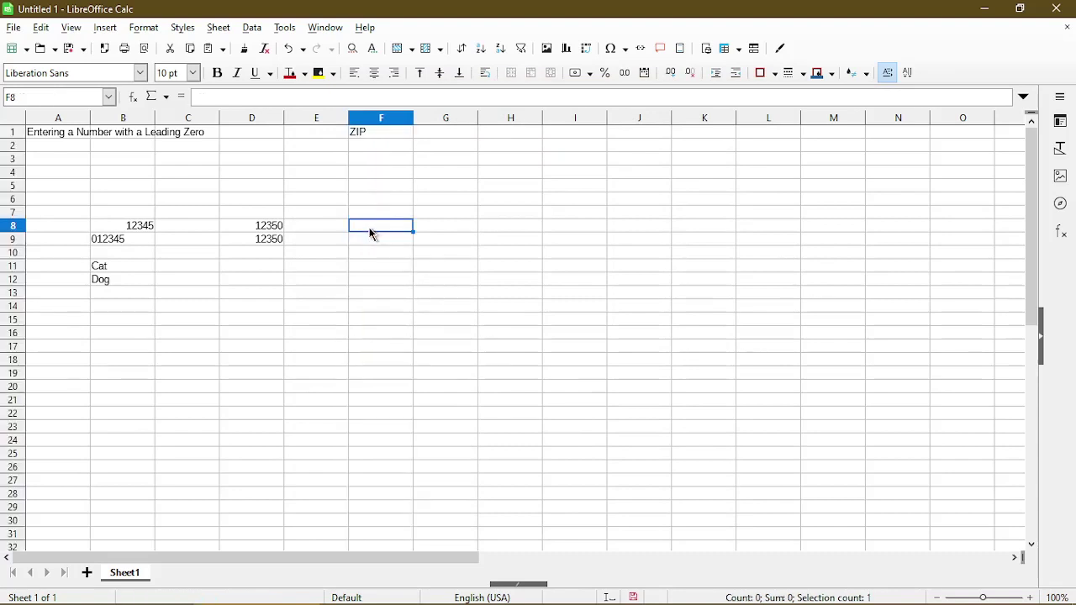
pyautogui.write('0611')
pyautogui.write('8')
pyautogui.press('Return')
pyautogui.write('0')
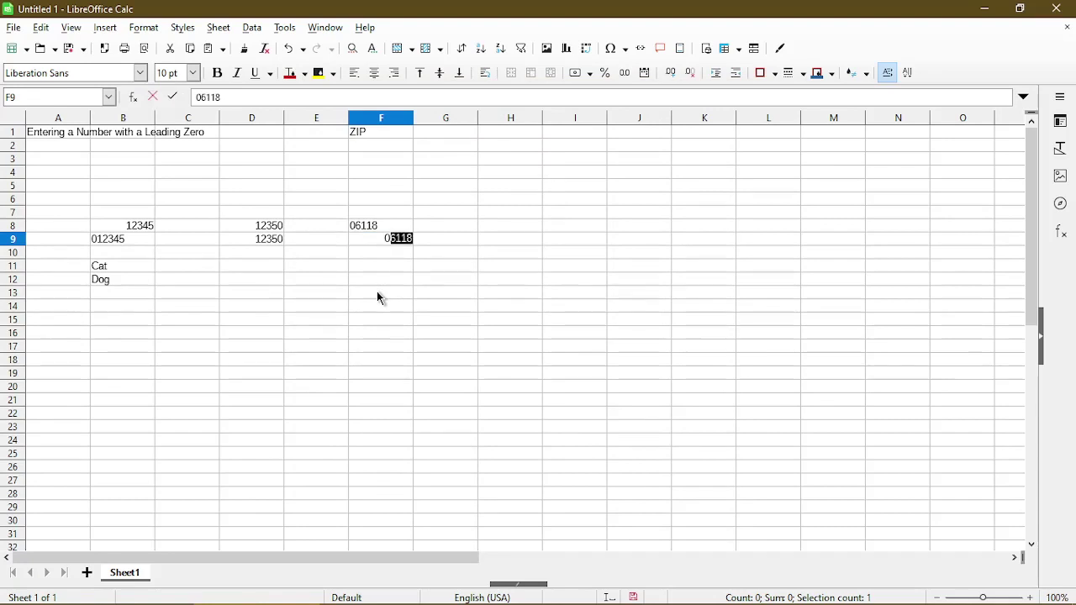
pyautogui.write('5123')
pyautogui.press('Return')
pyautogui.press('Up')
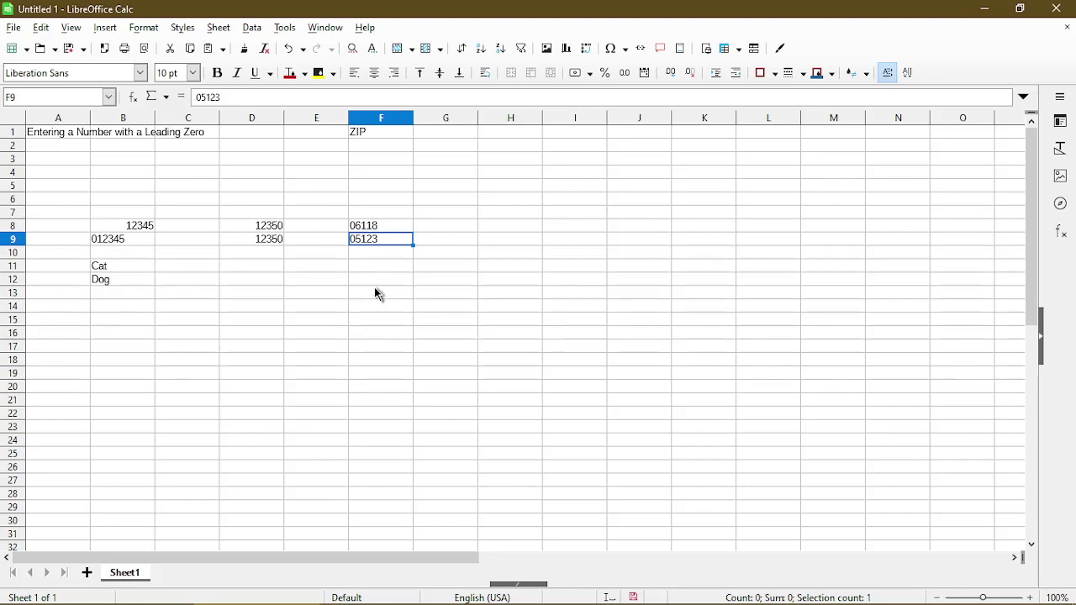
# Step: Right-align the whole of column F
pyautogui.click(367, 120)
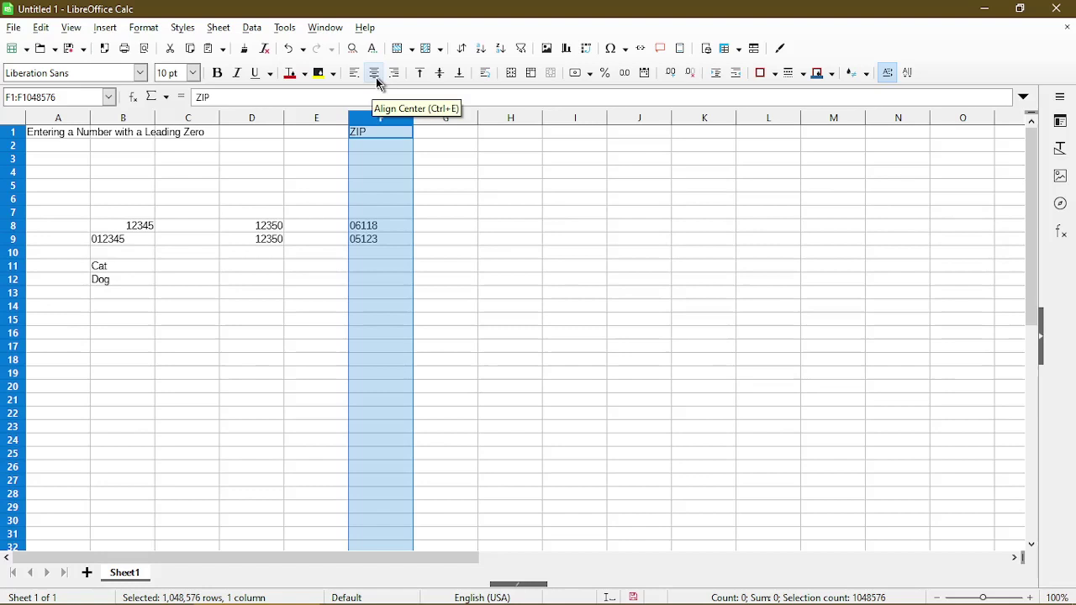
pyautogui.click(376, 77)
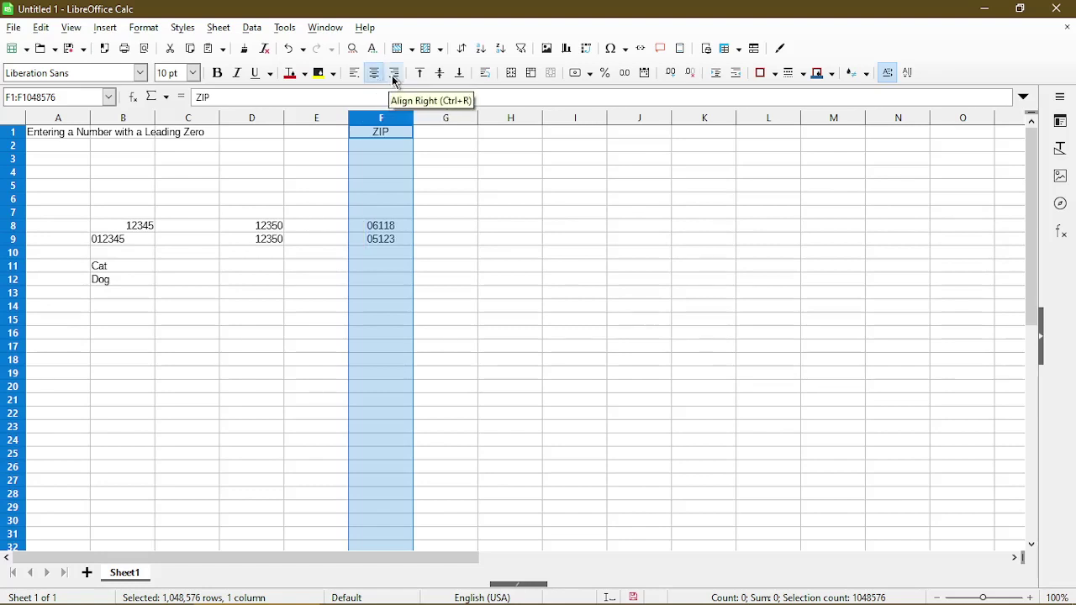
pyautogui.click(394, 74)
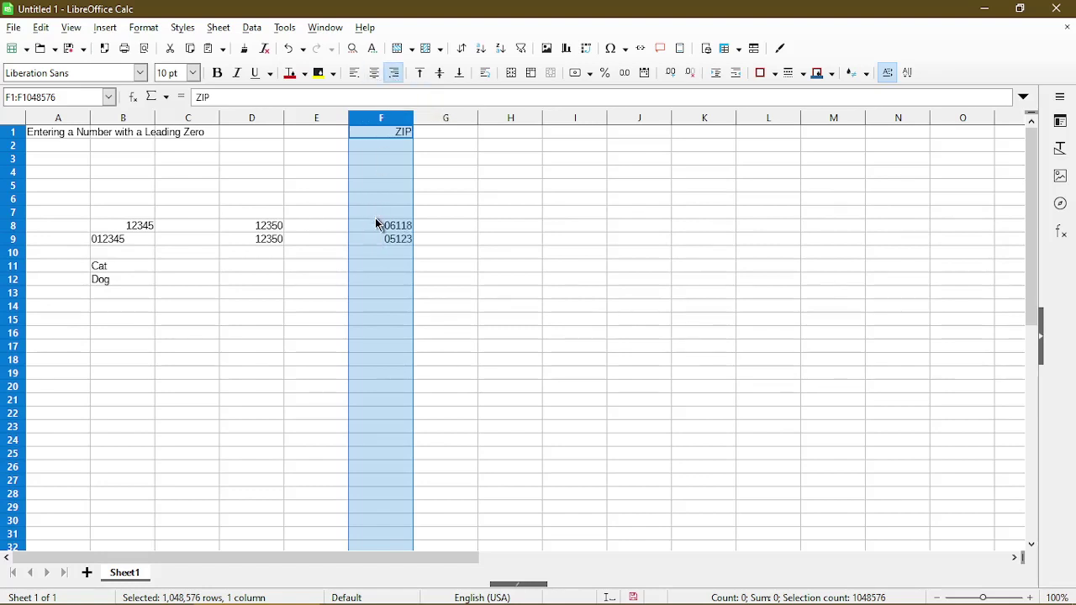
# Step: Center the ZIP header in F1 and make it bold
pyautogui.click(372, 135)
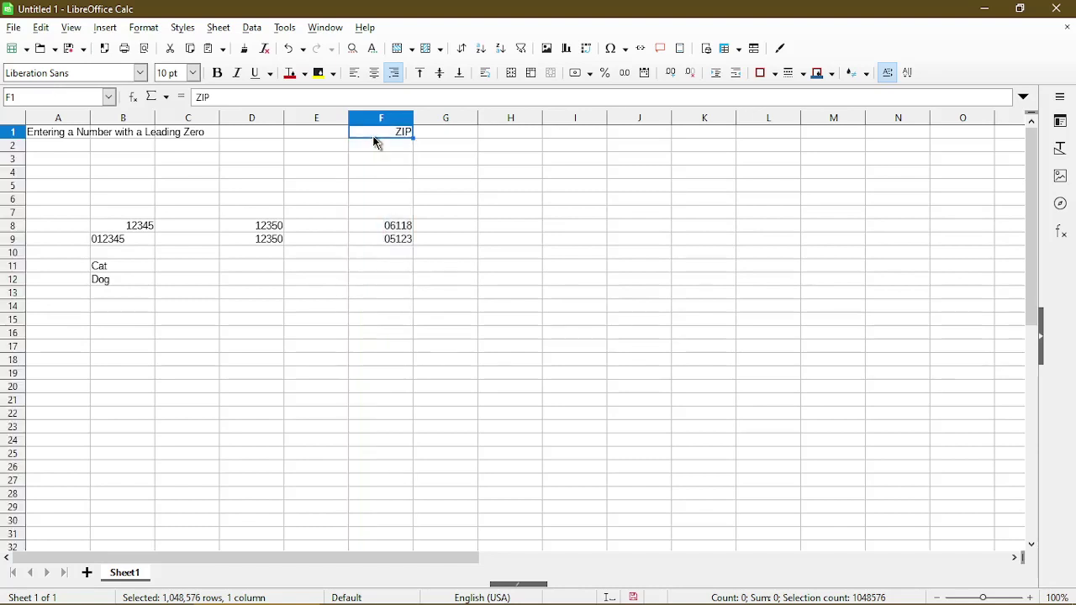
pyautogui.click(372, 78)
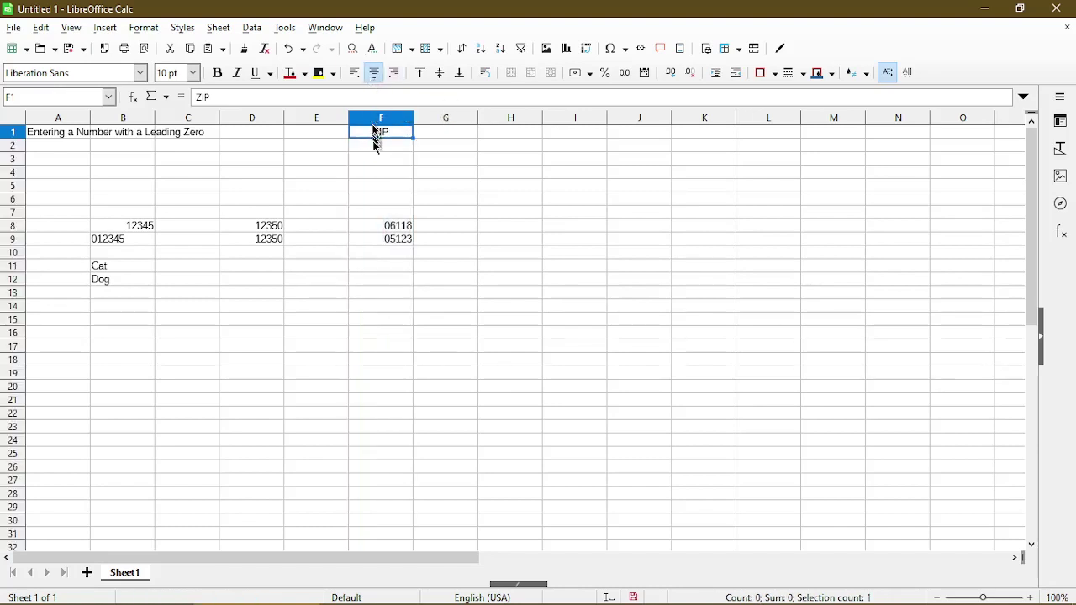
pyautogui.hotkey('ctrl', 'b')
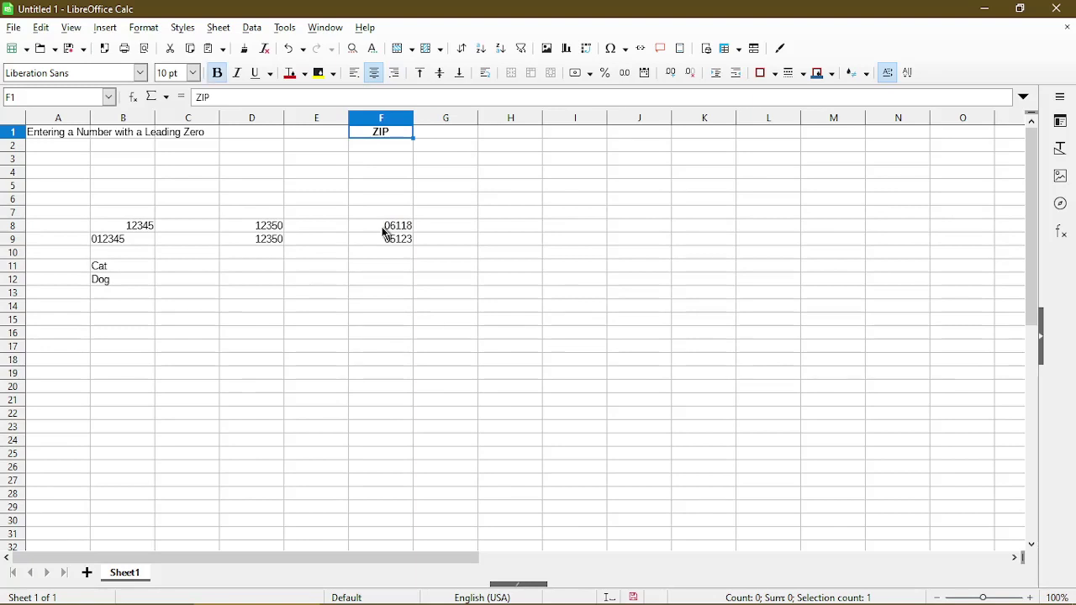